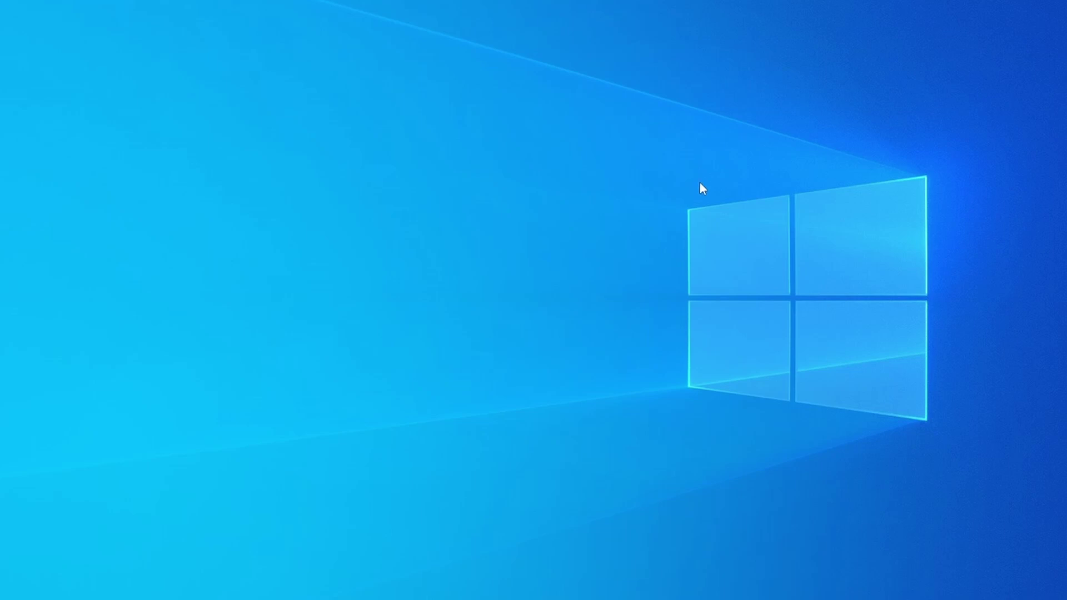
Open Task Manager's Startup apps list and bring up the action menu for Microsoft Edge.
{"action": "key", "text": "ctrl+shift+Escape"}
{"action": "left_click_drag", "start_coordinate": [555, 38], "coordinate": [376, 19]}
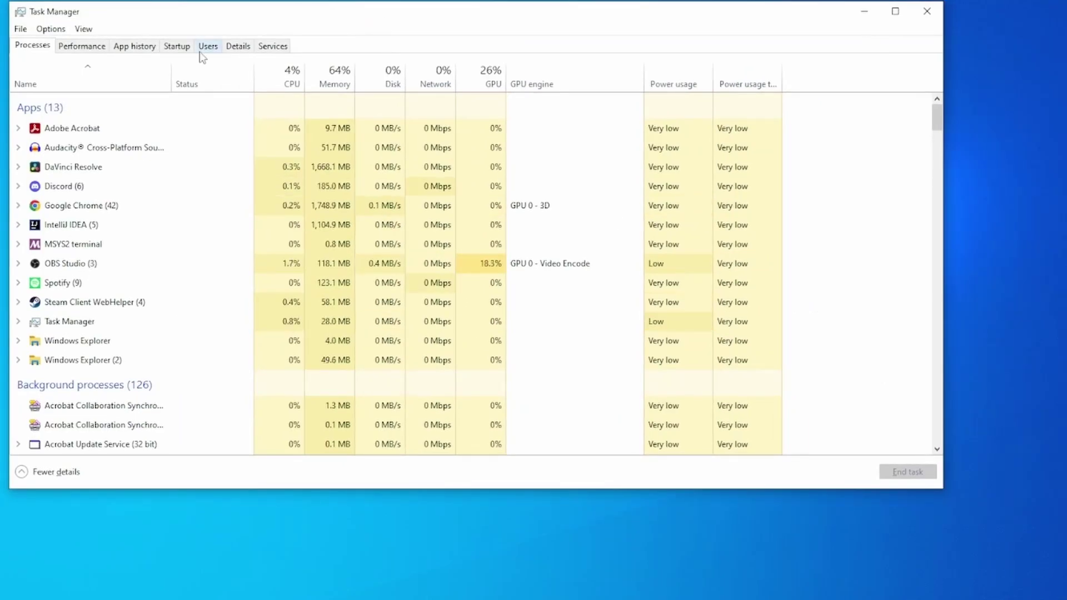
{"action": "left_click", "coordinate": [183, 47]}
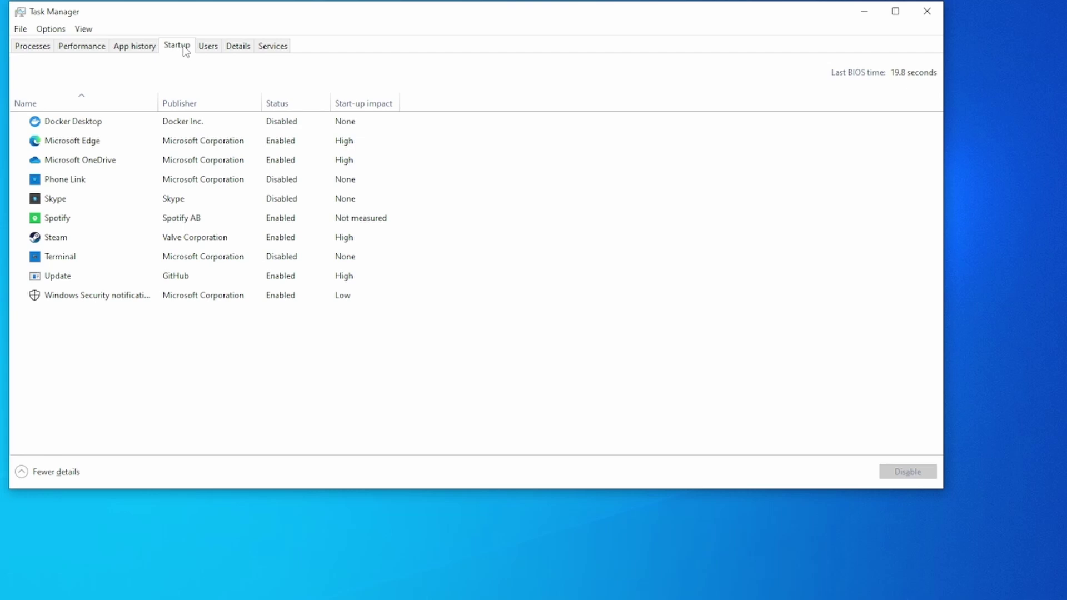
{"action": "left_click", "coordinate": [143, 147]}
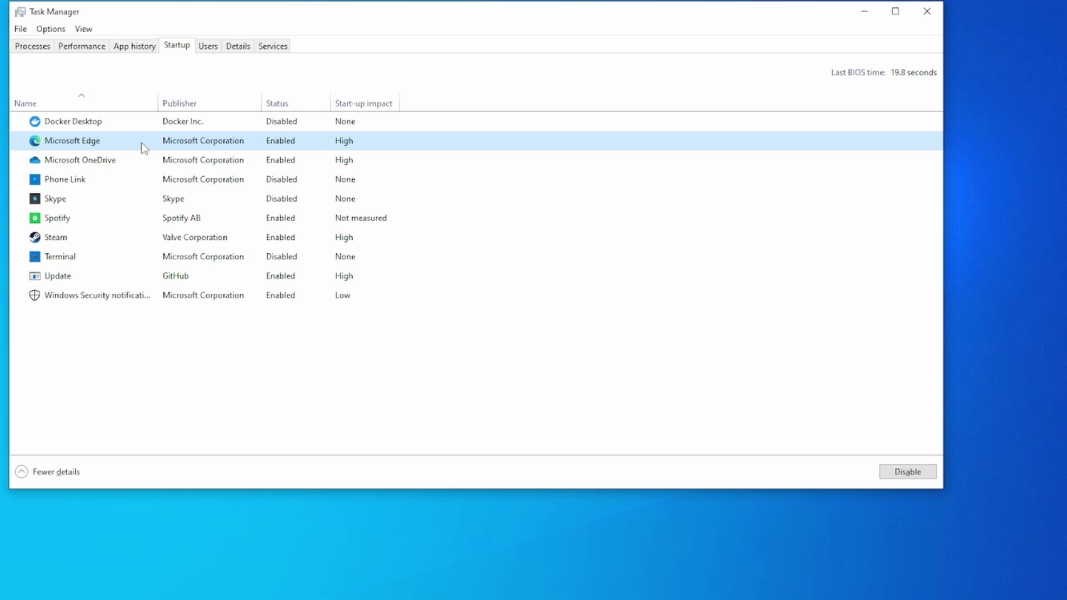
{"action": "right_click", "coordinate": [290, 142]}
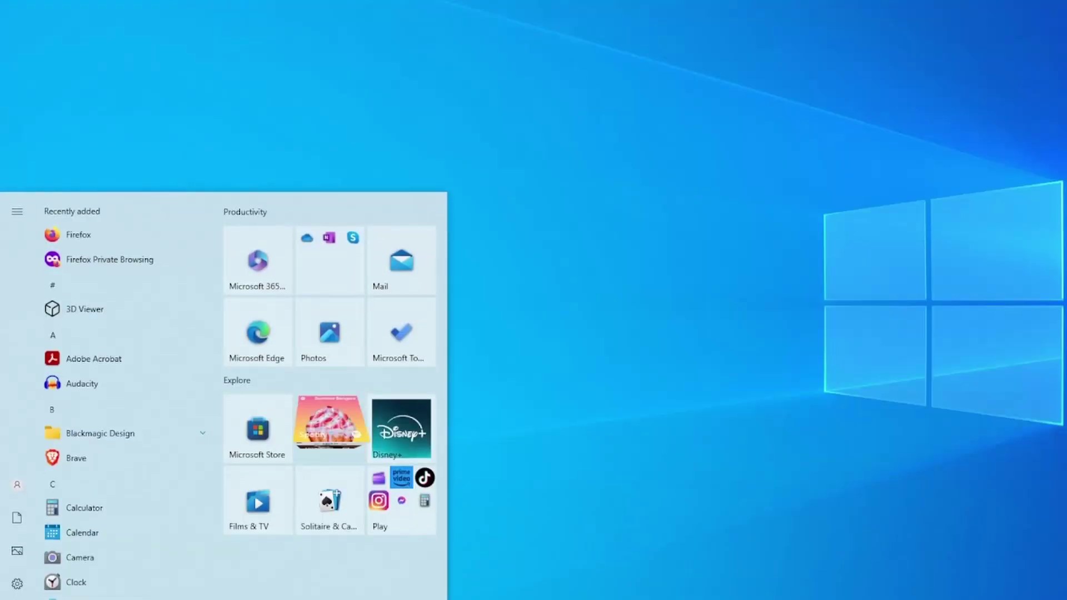
Launch System Configuration from a 'sys' search and untick Adobe Acrobat Update Service under Services.
{"action": "type", "text": "sys"}
{"action": "key", "text": "Down"}
{"action": "key", "text": "Return"}
{"action": "left_click", "coordinate": [202, 123]}
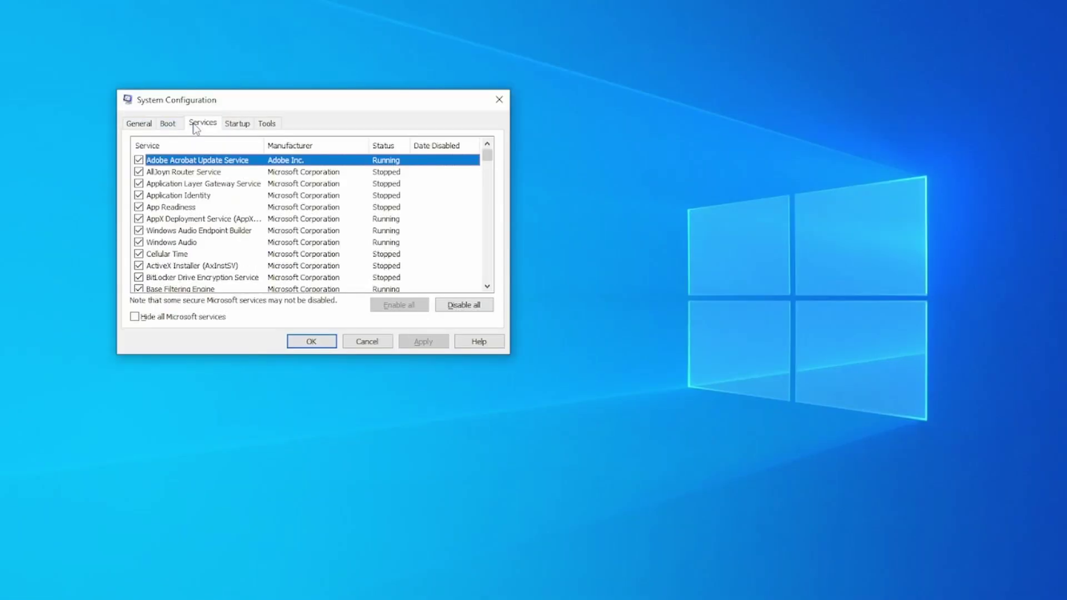
{"action": "left_click", "coordinate": [138, 161]}
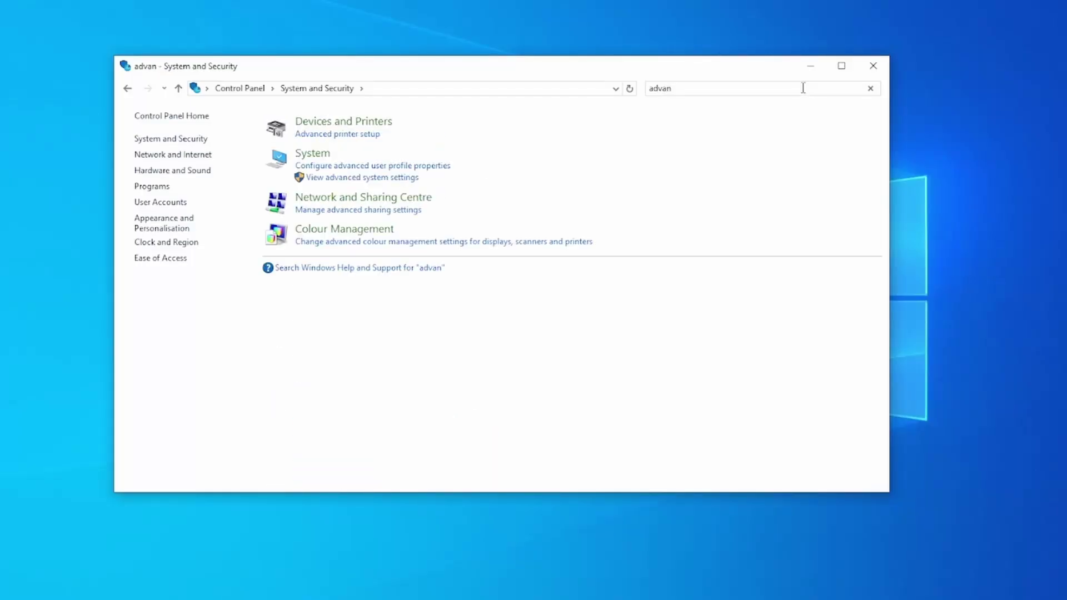
Choose Adjust for best performance in Performance Options from advanced system settings, and apply it.
{"action": "left_click", "coordinate": [412, 178]}
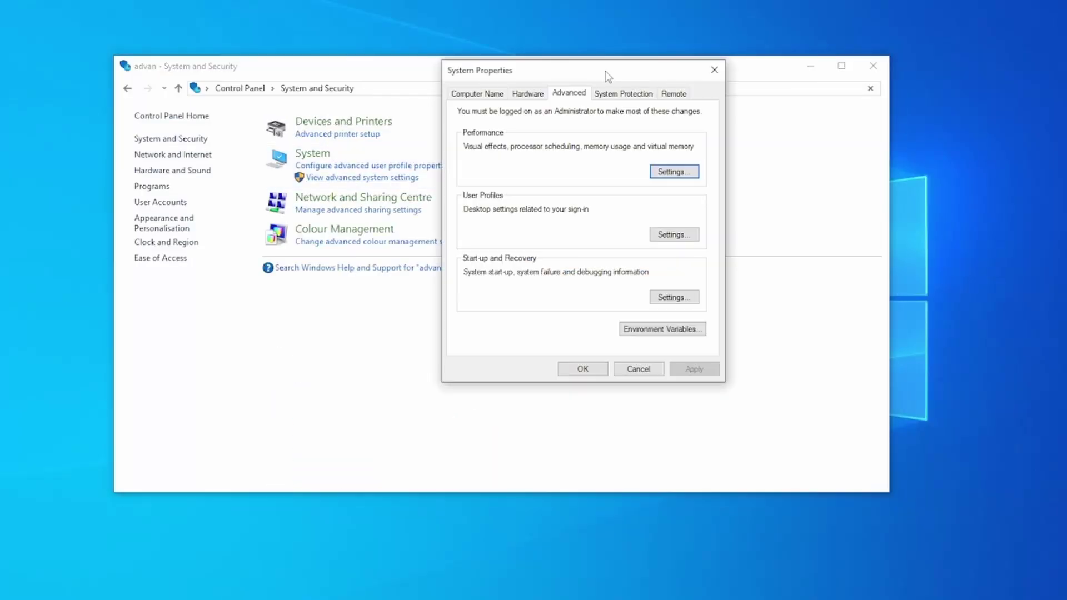
{"action": "left_click", "coordinate": [686, 174]}
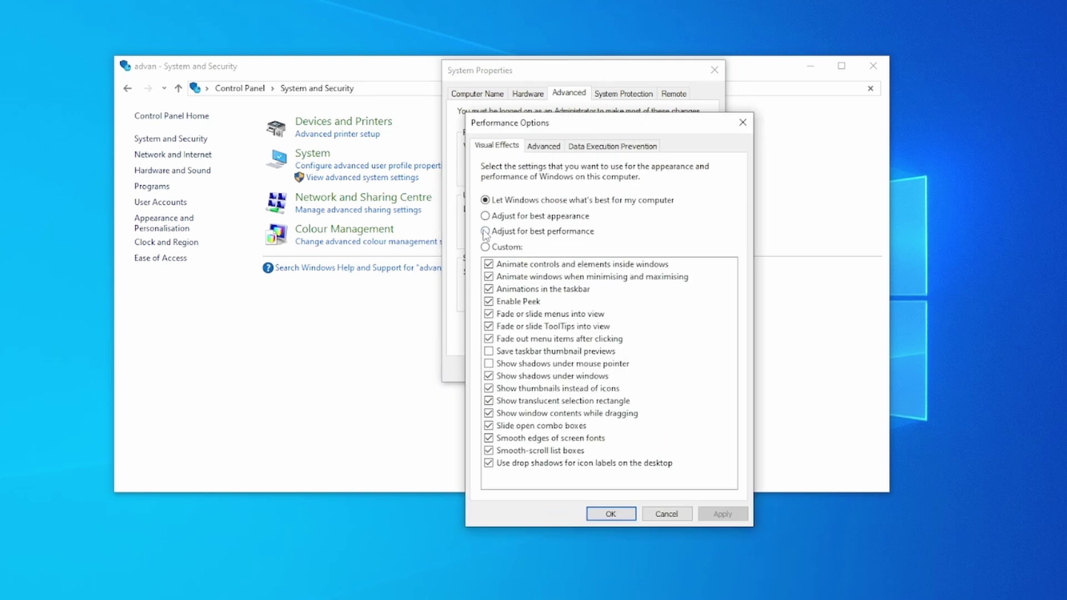
{"action": "left_click", "coordinate": [485, 231]}
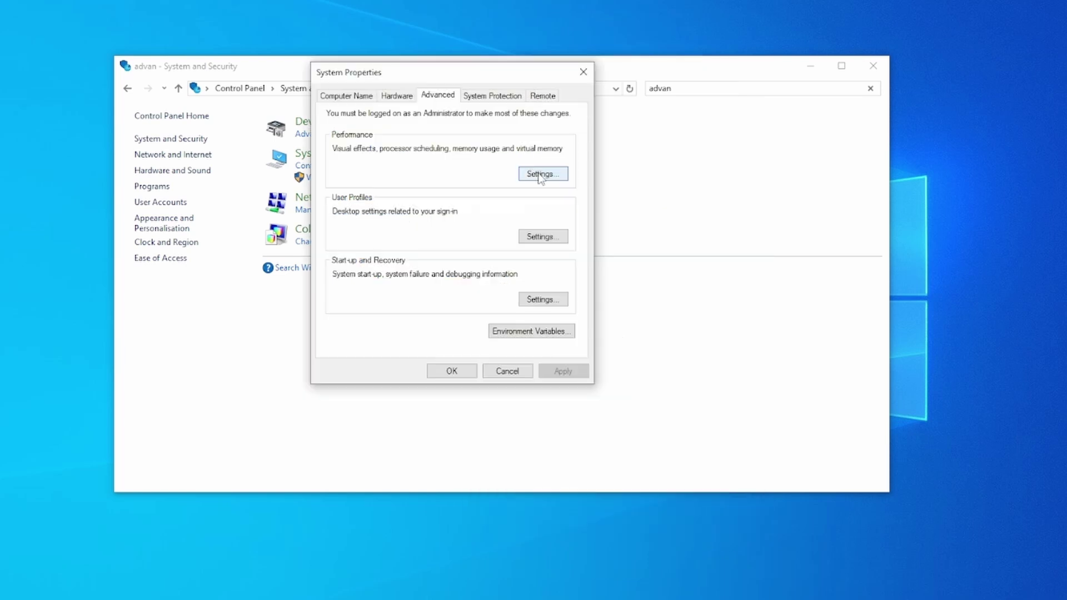
{"action": "left_click", "coordinate": [540, 174]}
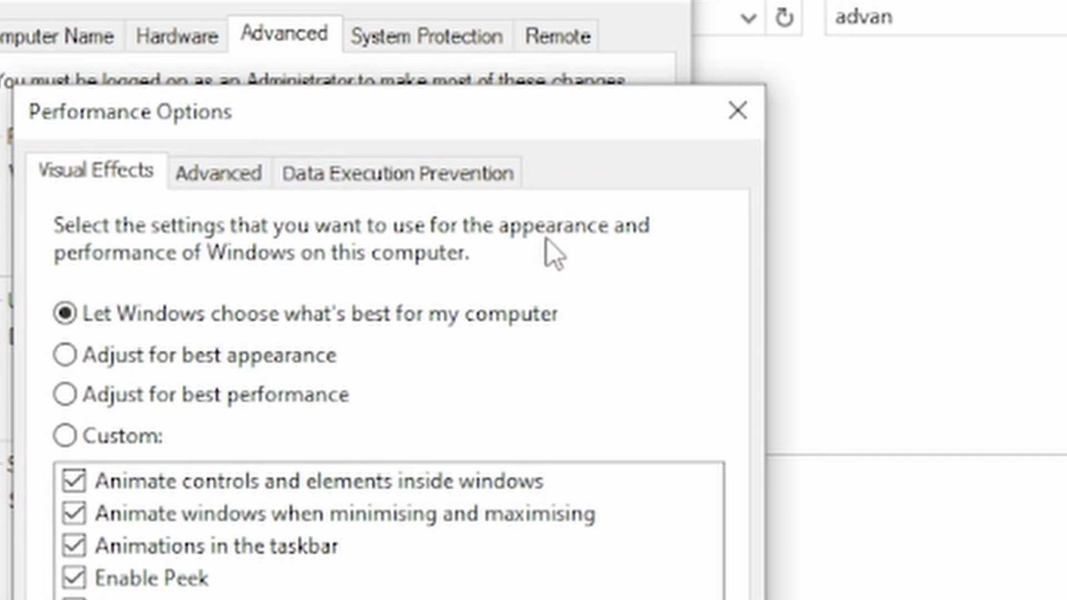
Move the visual effects preset selection down to Adjust for best performance.
{"action": "key", "text": "Down"}
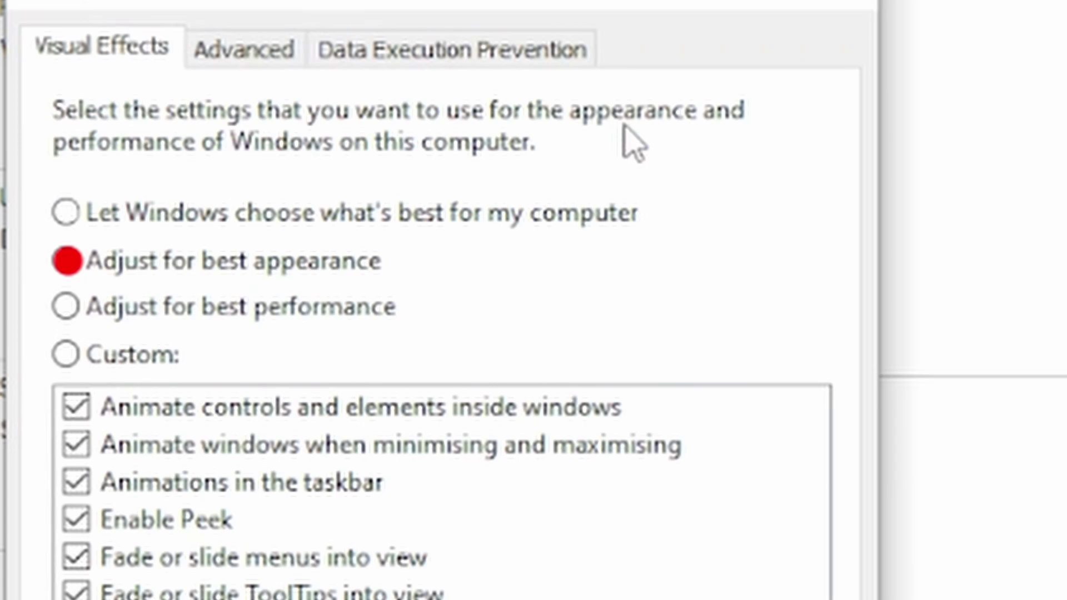
{"action": "key", "text": "Down"}
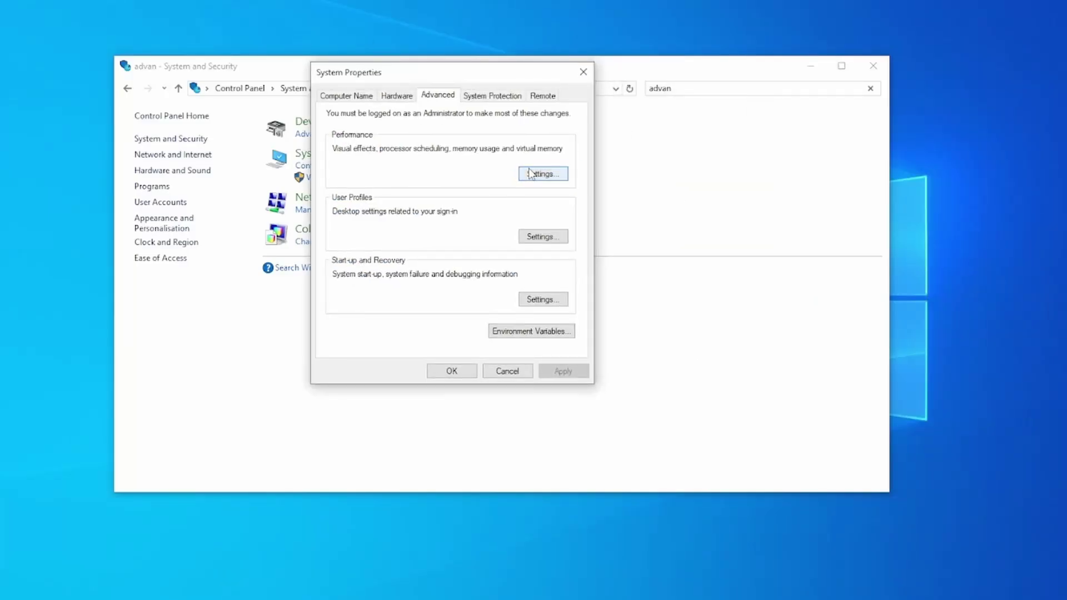
Give drive C: a custom paging file of 999 MB initial and 999999 MB maximum.
{"action": "left_click", "coordinate": [529, 173]}
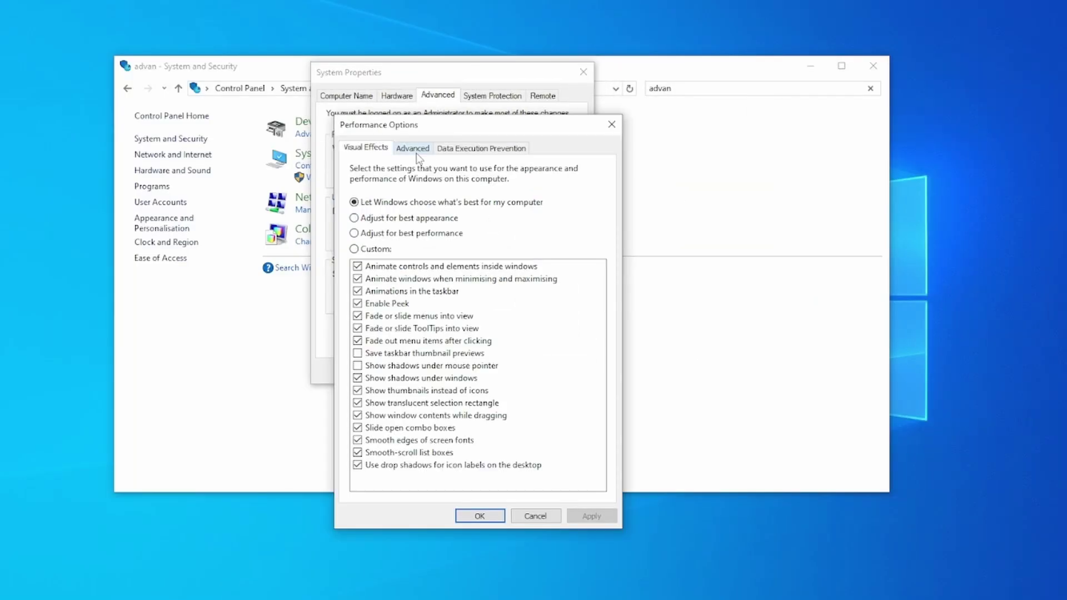
{"action": "left_click", "coordinate": [416, 152]}
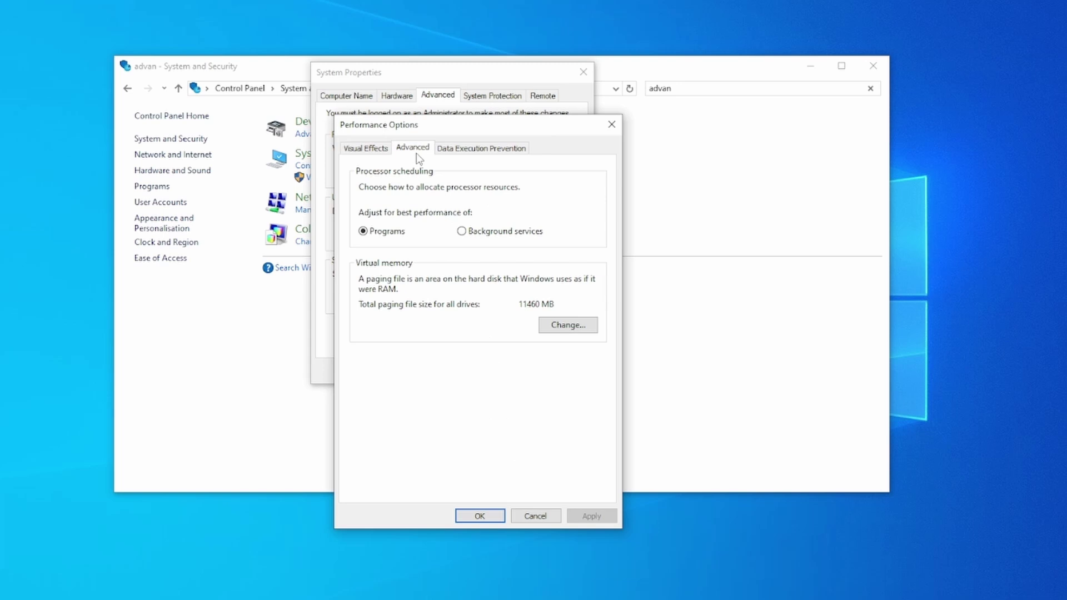
{"action": "left_click", "coordinate": [578, 329]}
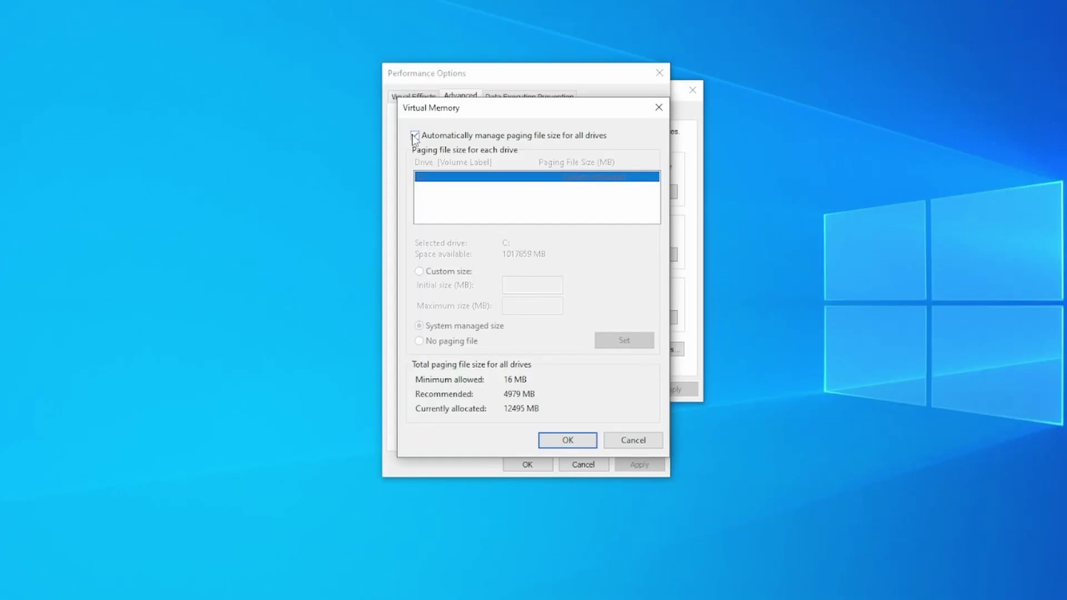
{"action": "left_click", "coordinate": [414, 136]}
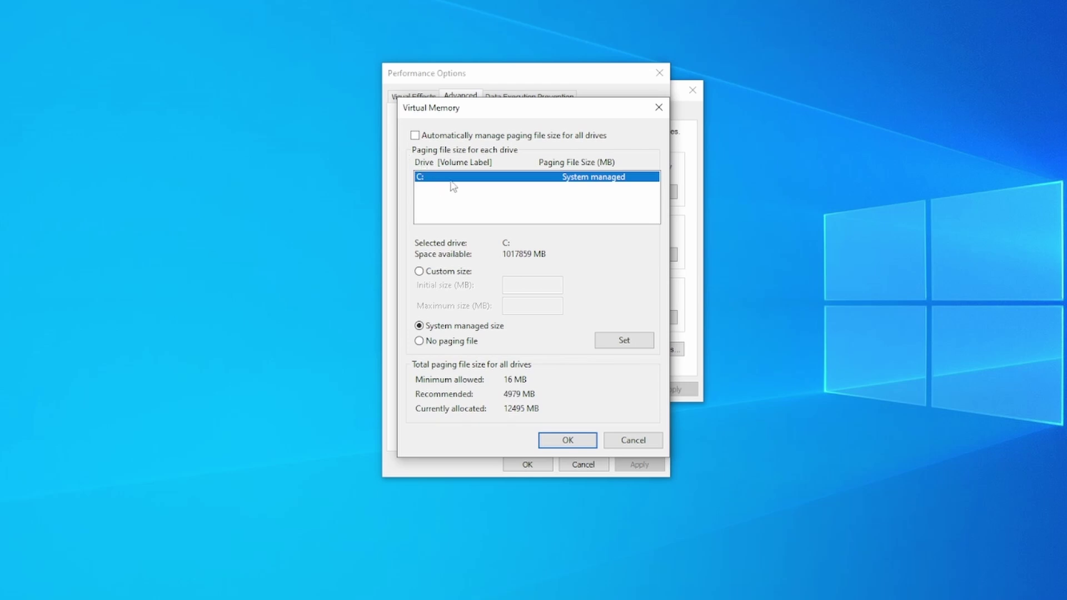
{"action": "left_click", "coordinate": [438, 274]}
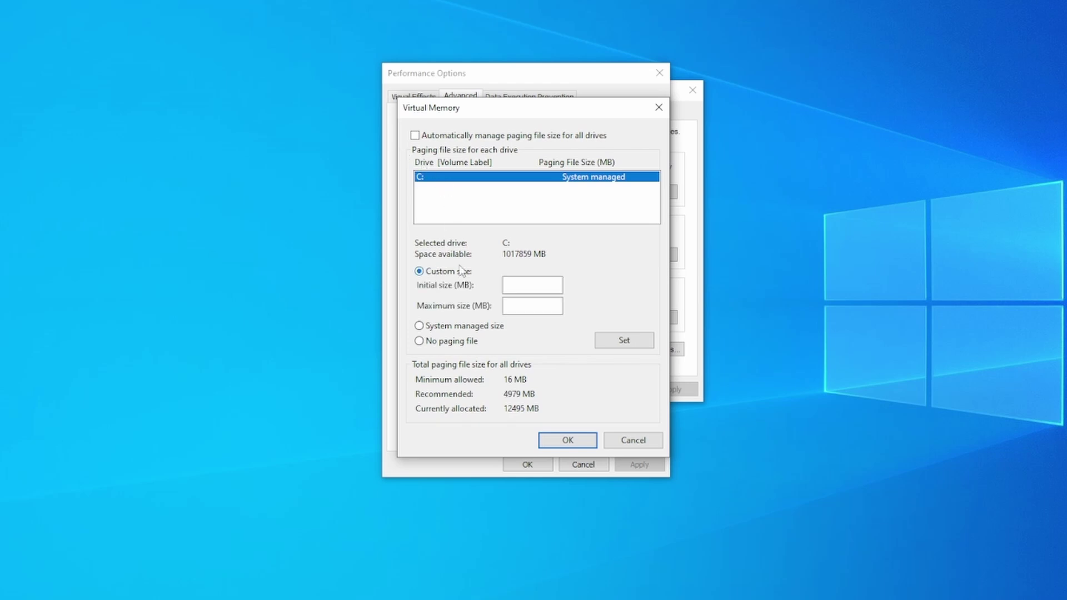
{"action": "left_click", "coordinate": [529, 287]}
{"action": "type", "text": "9"}
{"action": "key", "text": "Tab"}
{"action": "type", "text": "999999"}
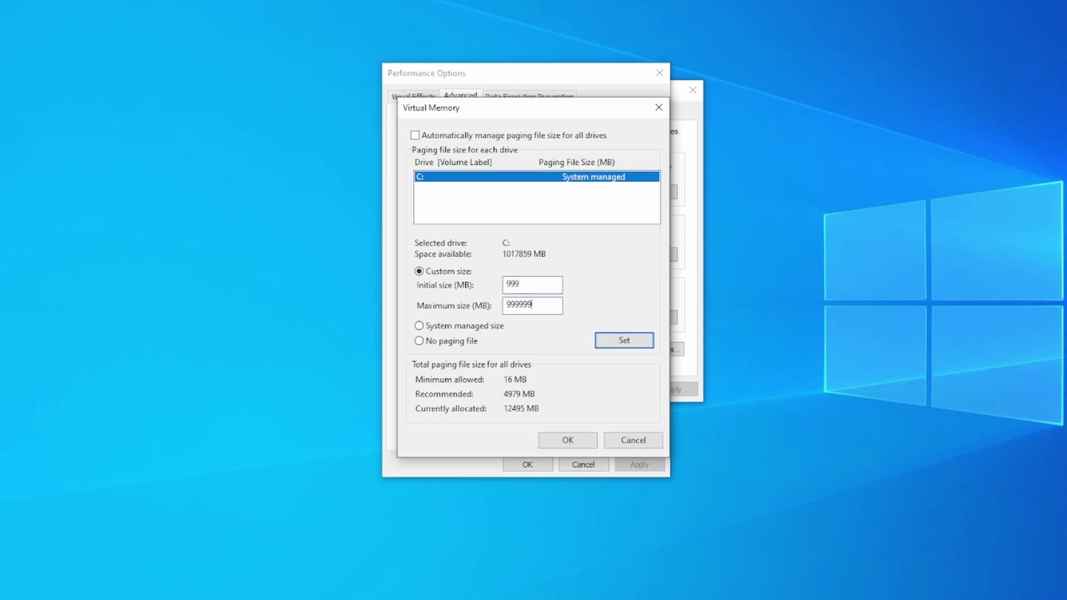
Restart the computer from the Start menu's power options.
{"action": "key", "text": "super"}
{"action": "left_click", "coordinate": [139, 597]}
{"action": "left_click", "coordinate": [145, 585]}
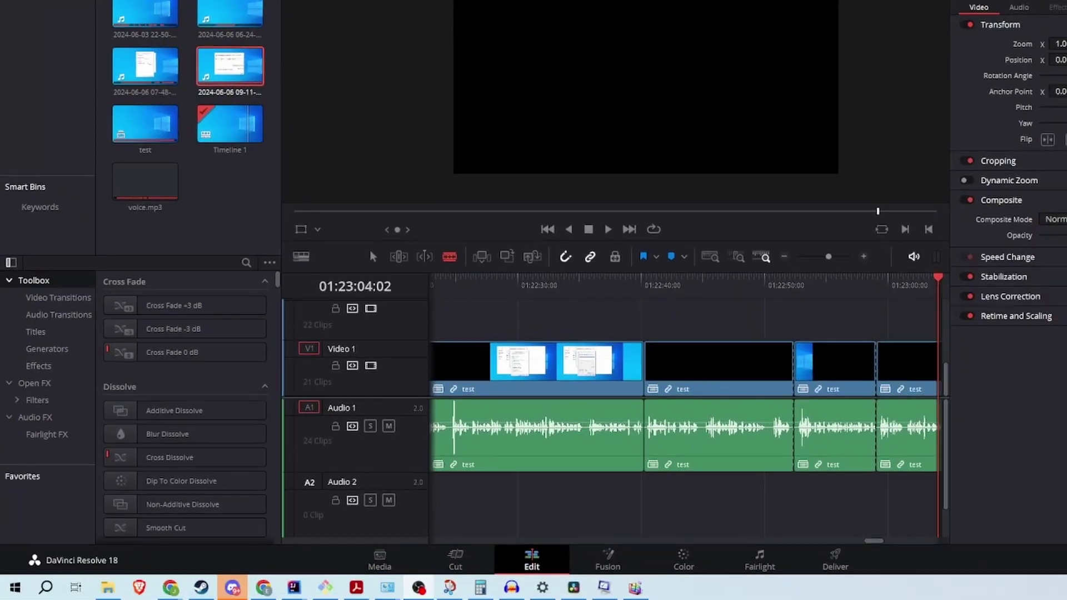
Expand the Google Chrome group in Task Manager and scroll through its child processes.
{"action": "key", "text": "ctrl+shift+Escape"}
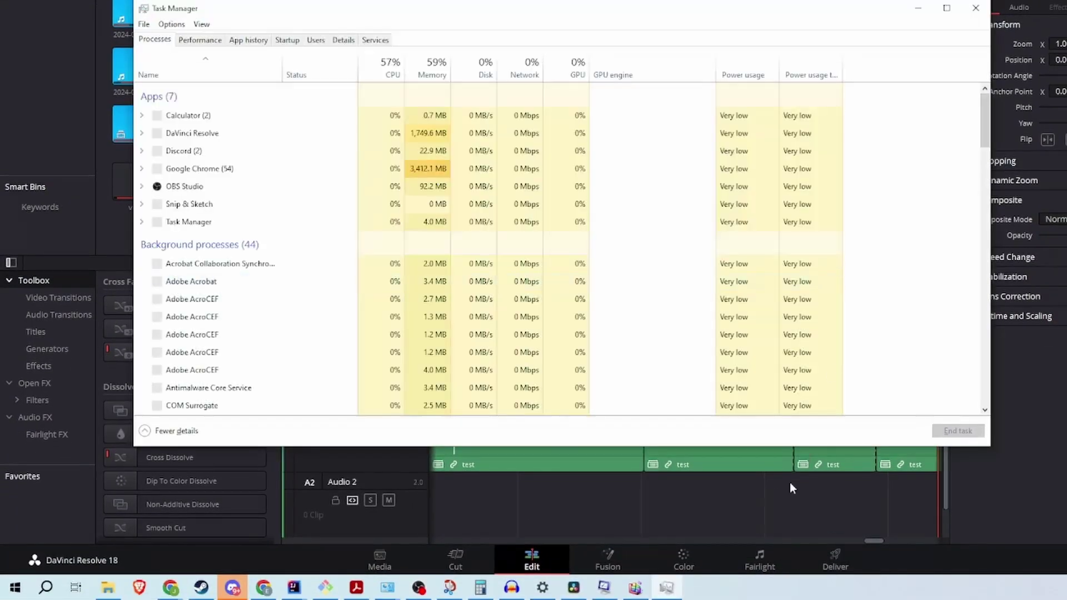
{"action": "double_click", "coordinate": [256, 164]}
{"action": "scroll", "coordinate": [333, 250], "scroll_direction": "down", "scroll_amount": 10}
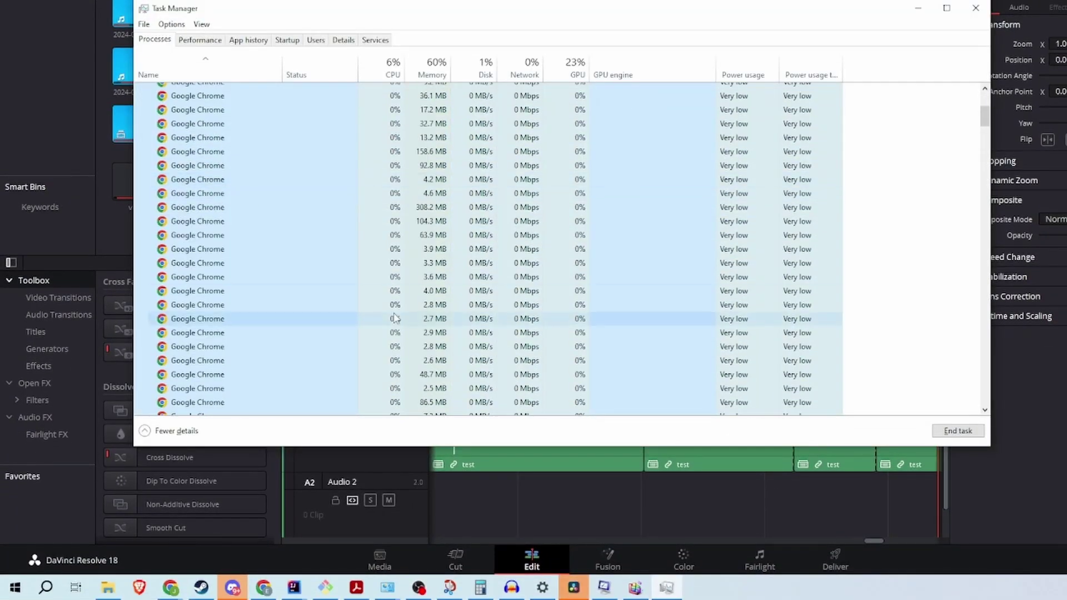
{"action": "scroll", "coordinate": [440, 302], "scroll_direction": "down", "scroll_amount": 15}
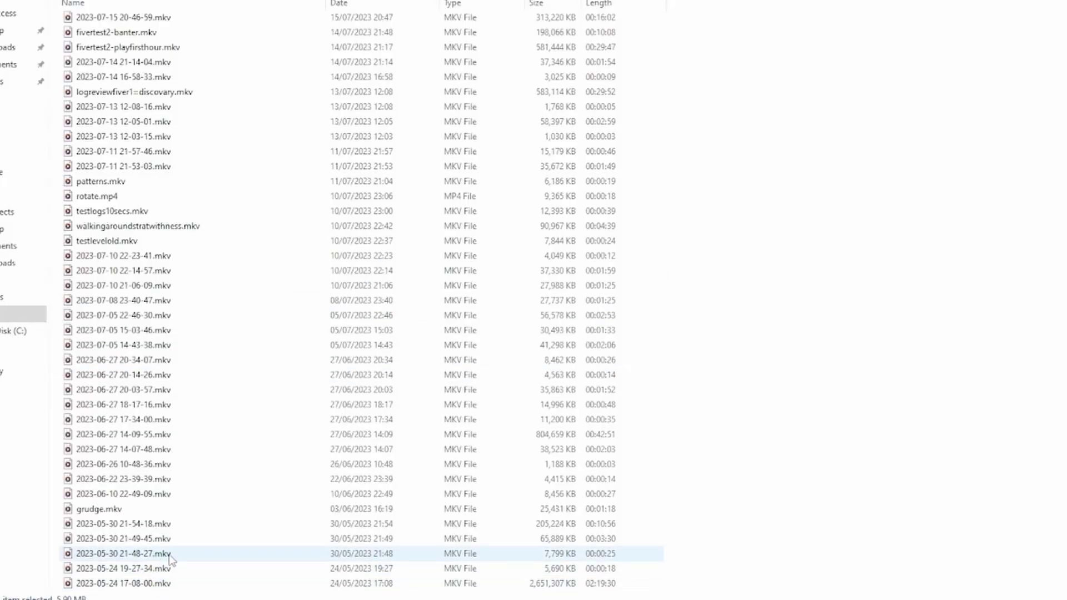
Select all the old video recordings and delete them to the Recycle Bin.
{"action": "left_click", "coordinate": [221, 584]}
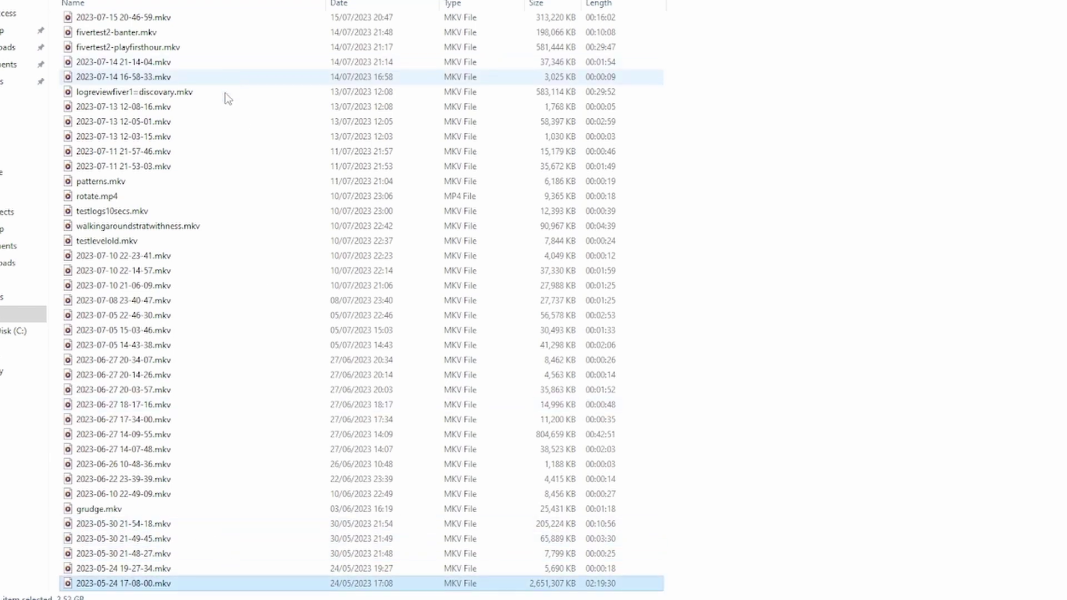
{"action": "left_click", "coordinate": [220, 14], "text": "shift"}
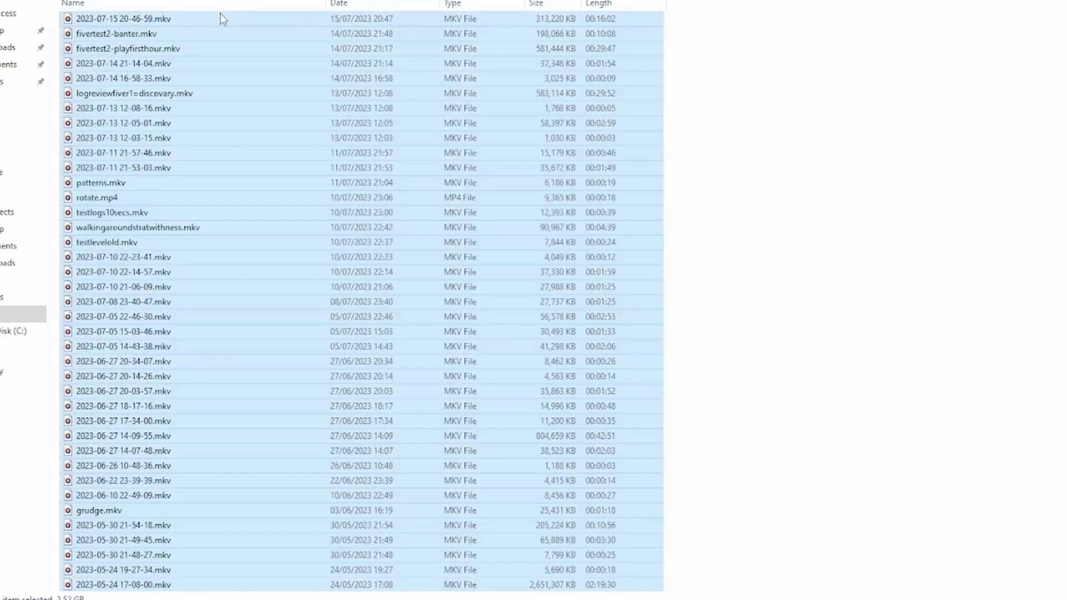
{"action": "key", "text": "Delete"}
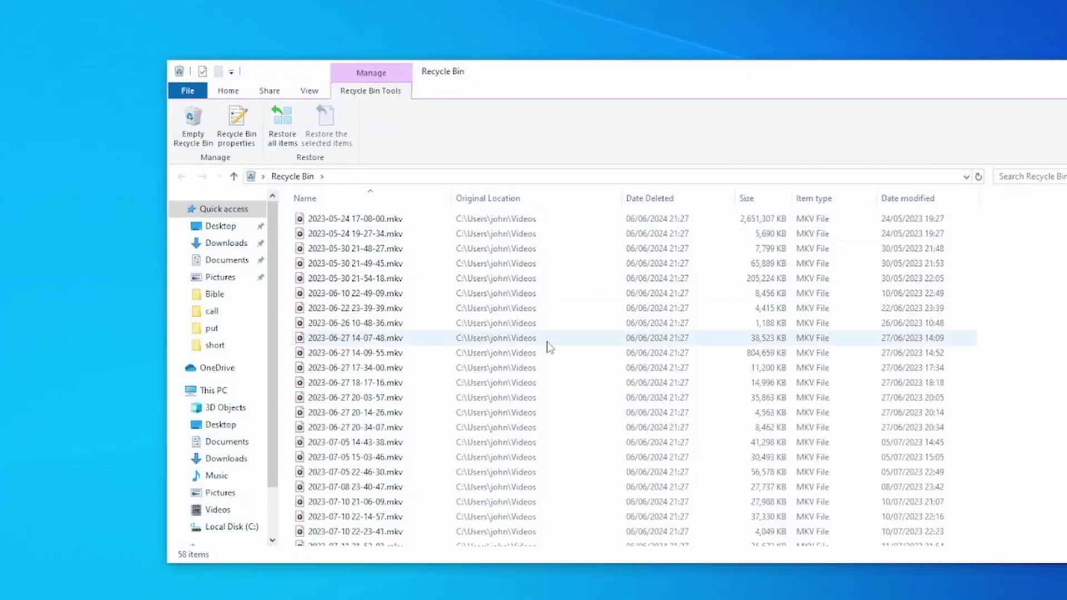
Select everything in the Recycle Bin and empty it.
{"action": "left_click", "coordinate": [547, 340]}
{"action": "key", "text": "ctrl+a"}
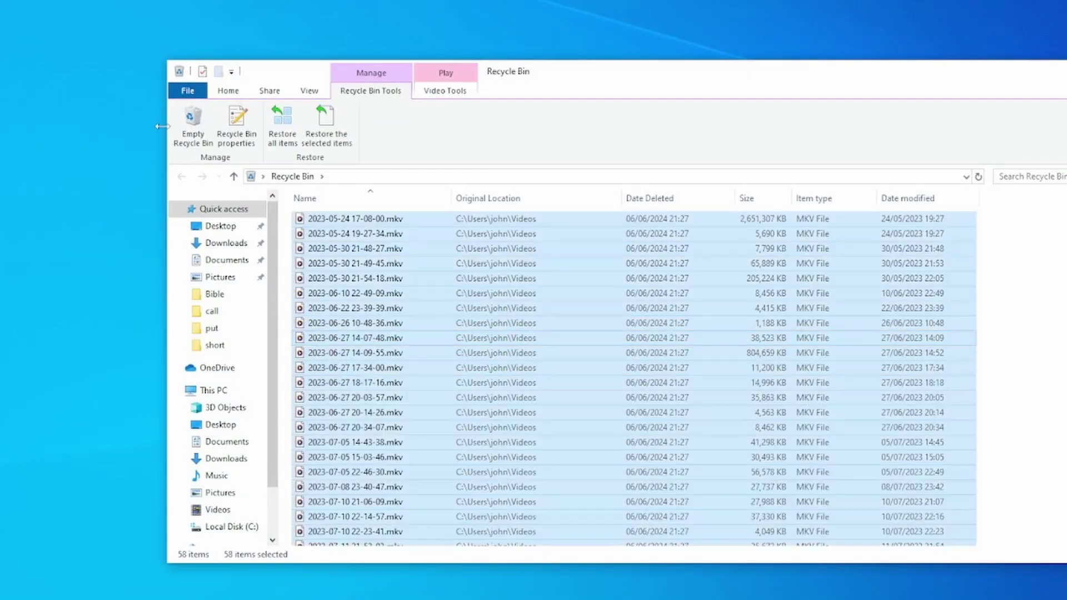
{"action": "left_click", "coordinate": [192, 127]}
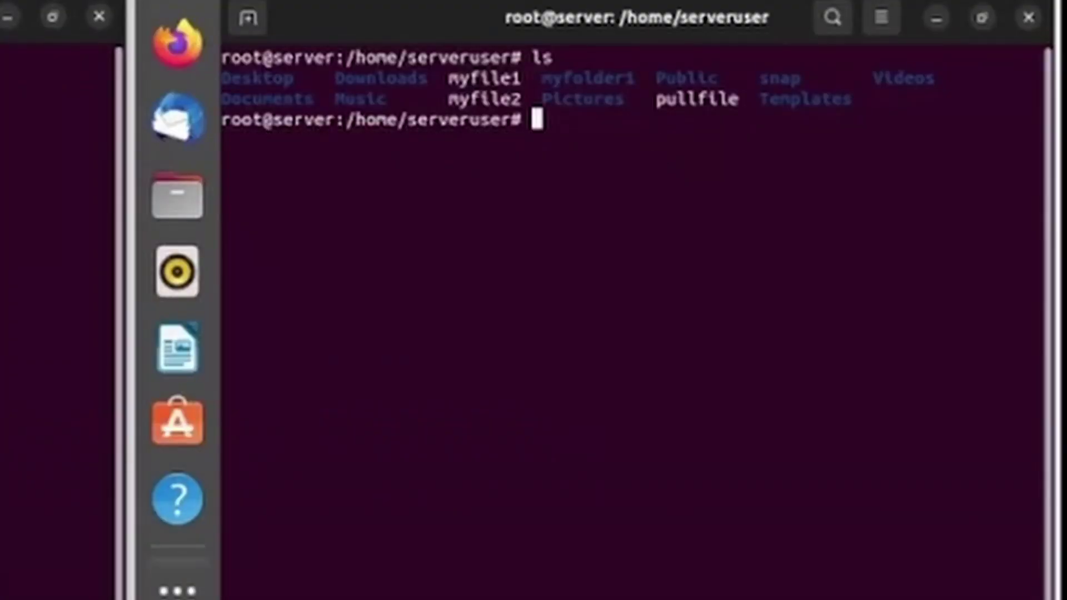
{"action": "double_click", "coordinate": [697, 99]}
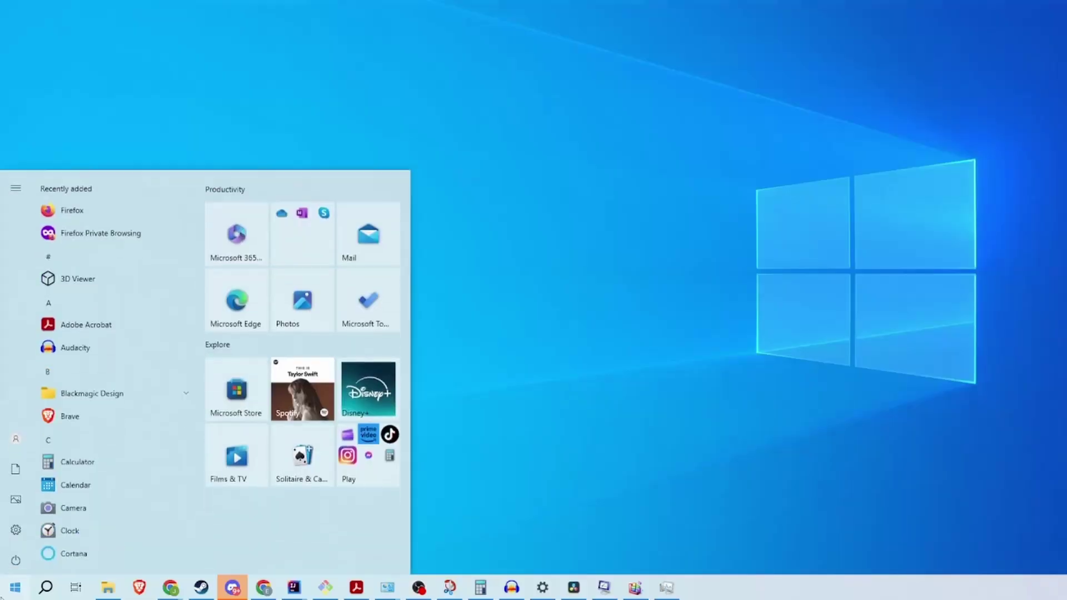
Search 'defrag' in the Start menu, then dismiss the search back to the desktop.
{"action": "type", "text": "defrag"}
{"action": "key", "text": "Escape"}
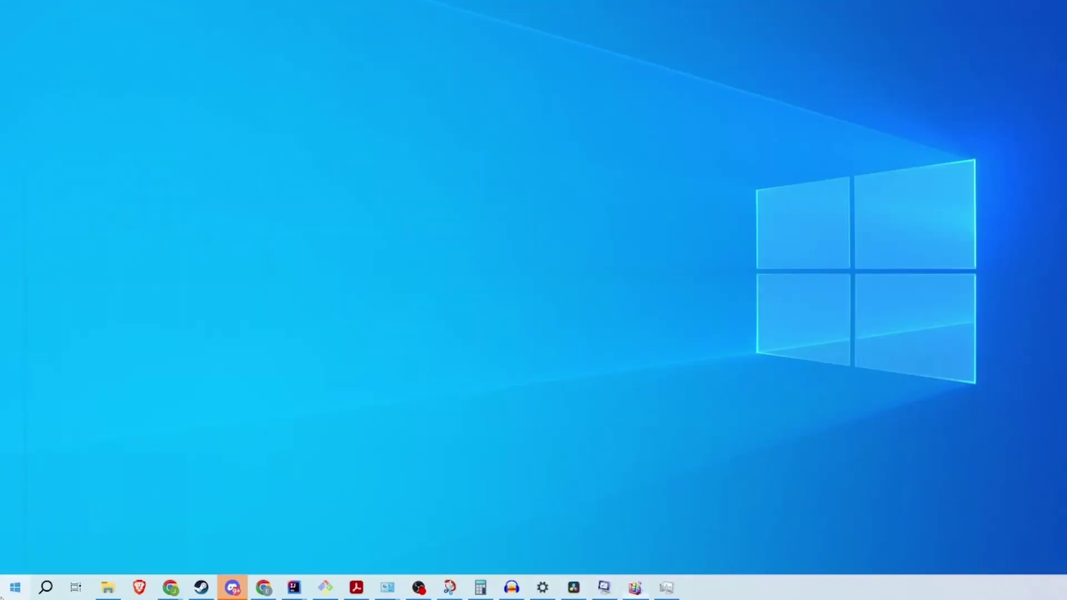